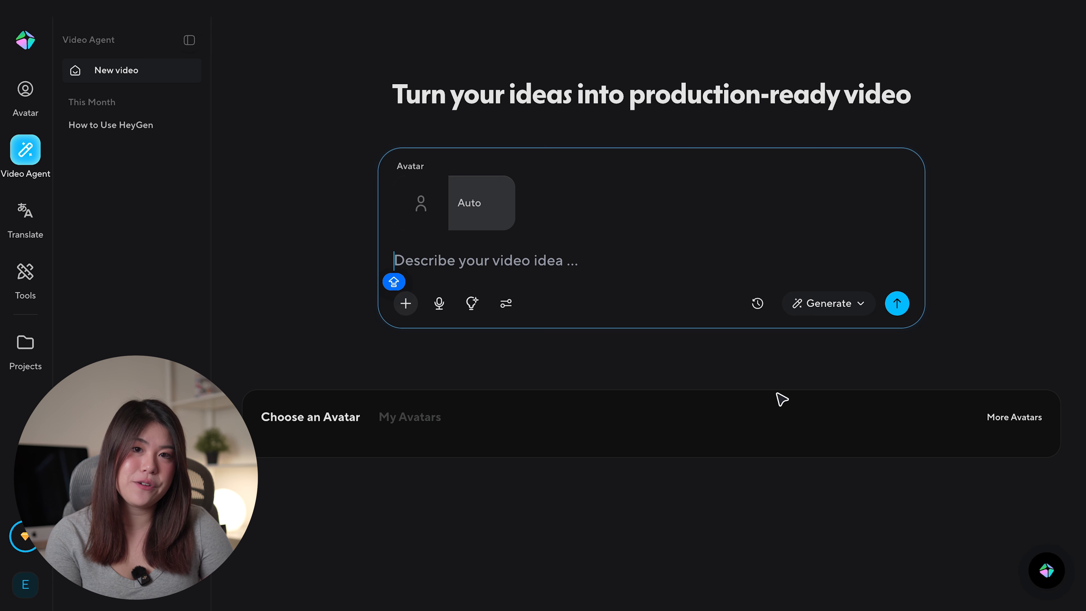
- Start a new video project in AI Studio from the home page
{"action": "left_click", "coordinate": [29, 116]}
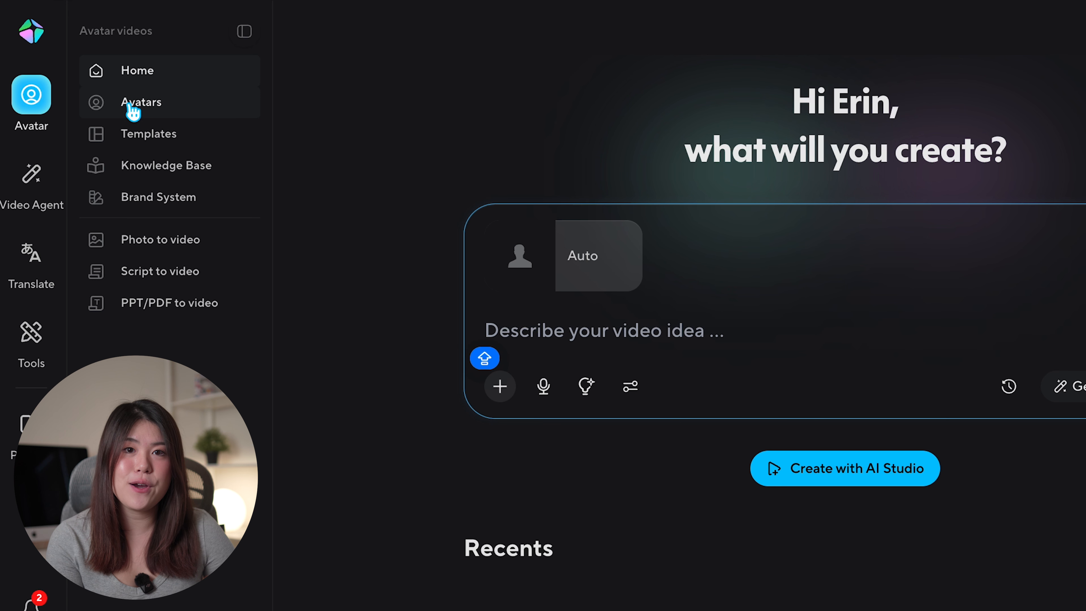
{"action": "left_click", "coordinate": [31, 30]}
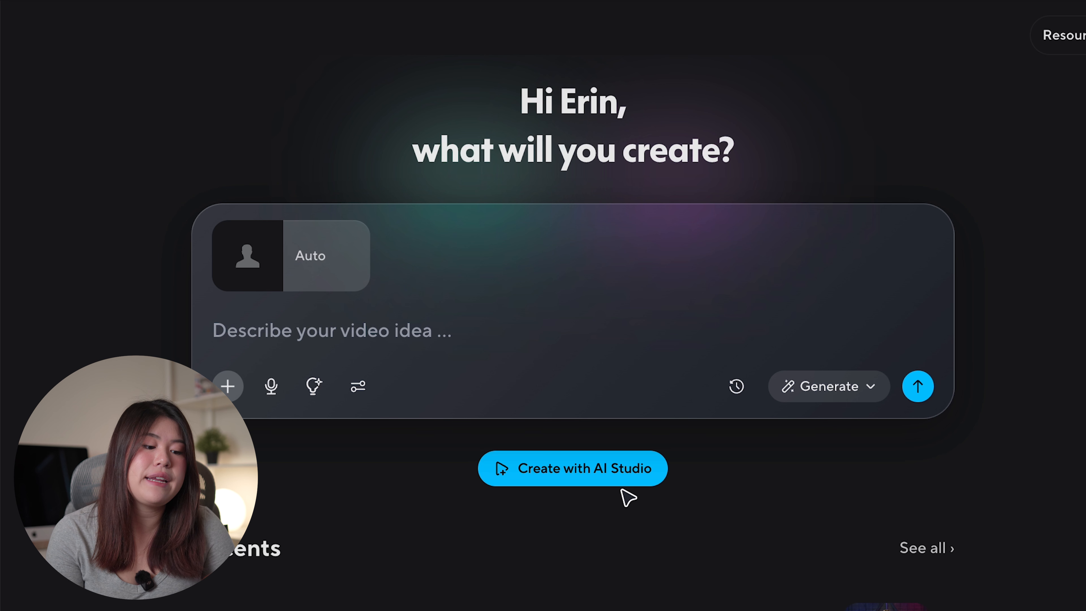
{"action": "left_click", "coordinate": [631, 479]}
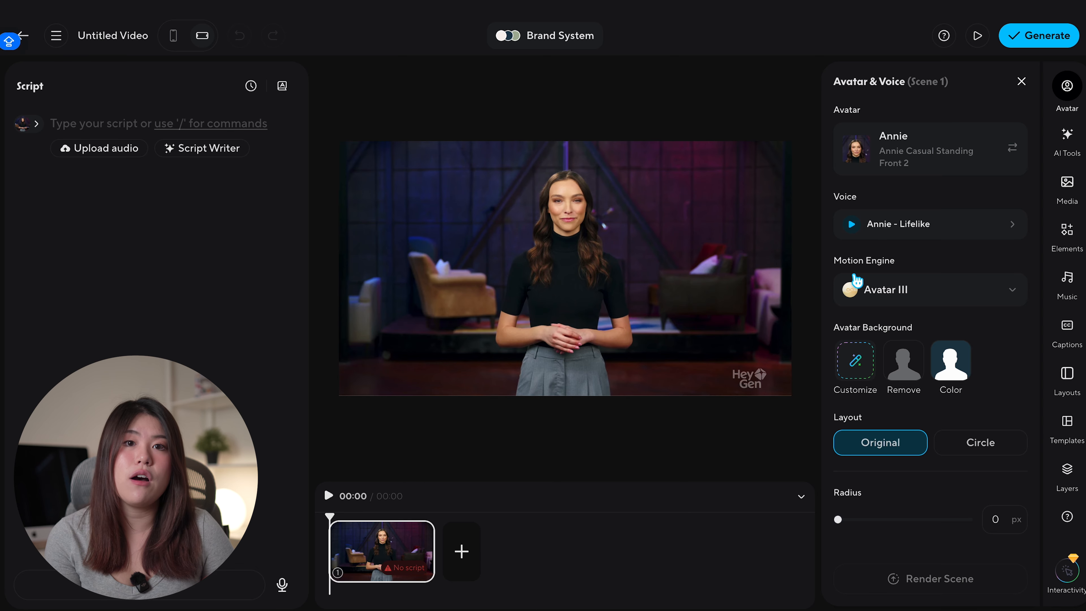
- Look through scene 1's avatar and voice settings and check the Script Writer prompt for generating a script
{"action": "scroll", "coordinate": [857, 280], "scroll_direction": "down", "scroll_amount": 1}
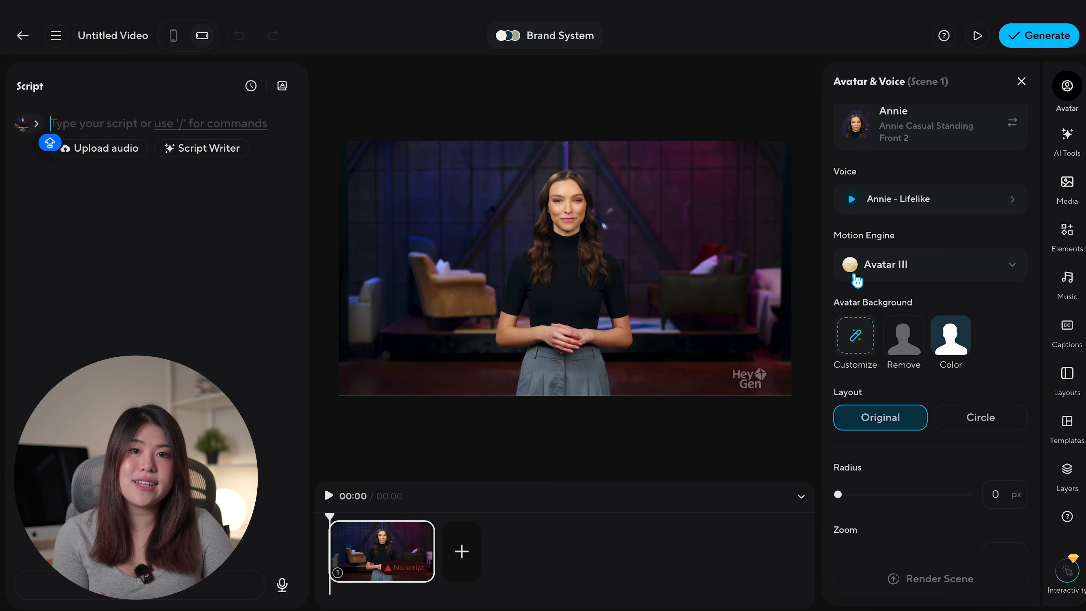
{"action": "scroll", "coordinate": [856, 281], "scroll_direction": "down", "scroll_amount": 1}
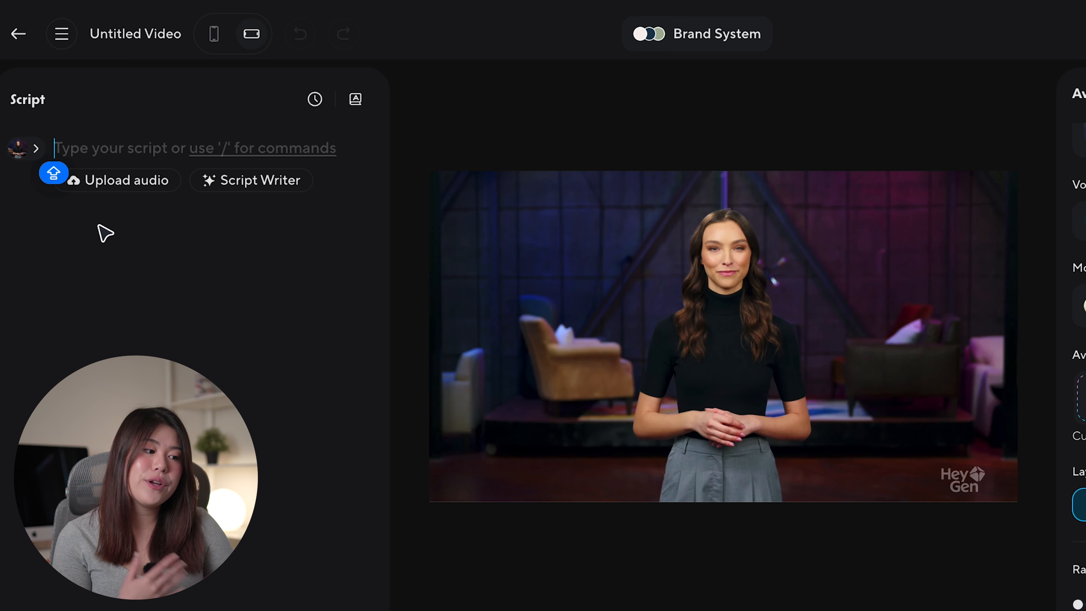
{"action": "left_click", "coordinate": [259, 187]}
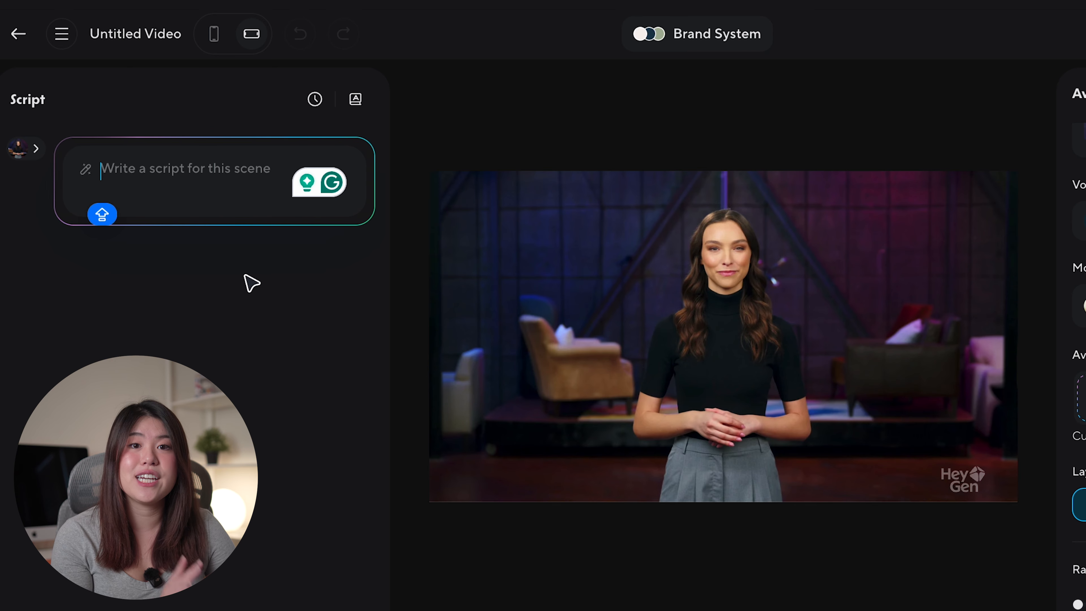
{"action": "left_click", "coordinate": [223, 338]}
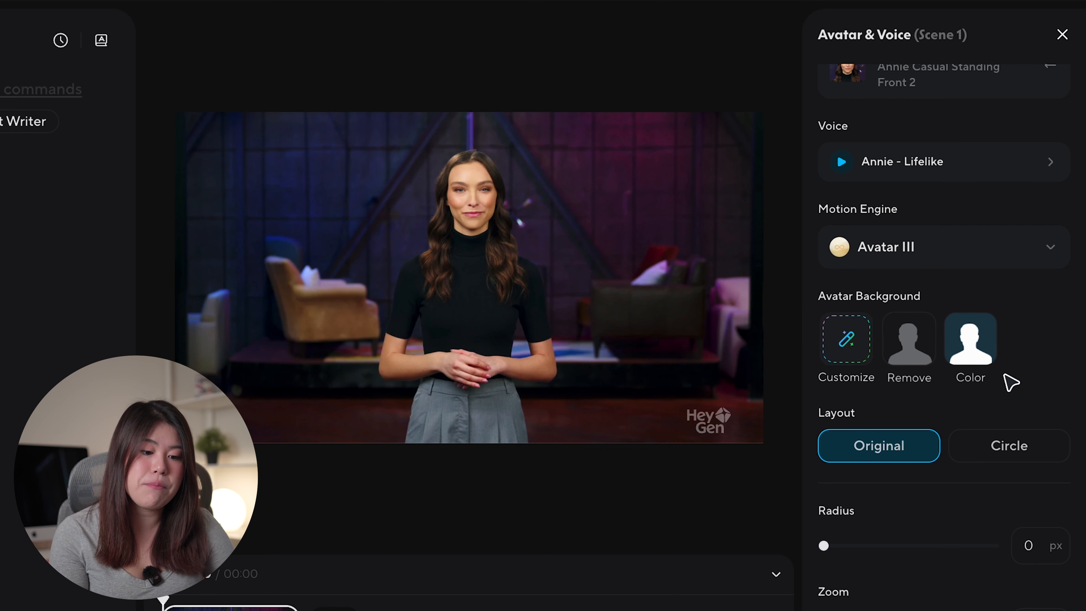
- Replace scene 1's avatar background with the solid color #5E3636
{"action": "left_click", "coordinate": [970, 363]}
{"action": "left_click", "coordinate": [929, 235]}
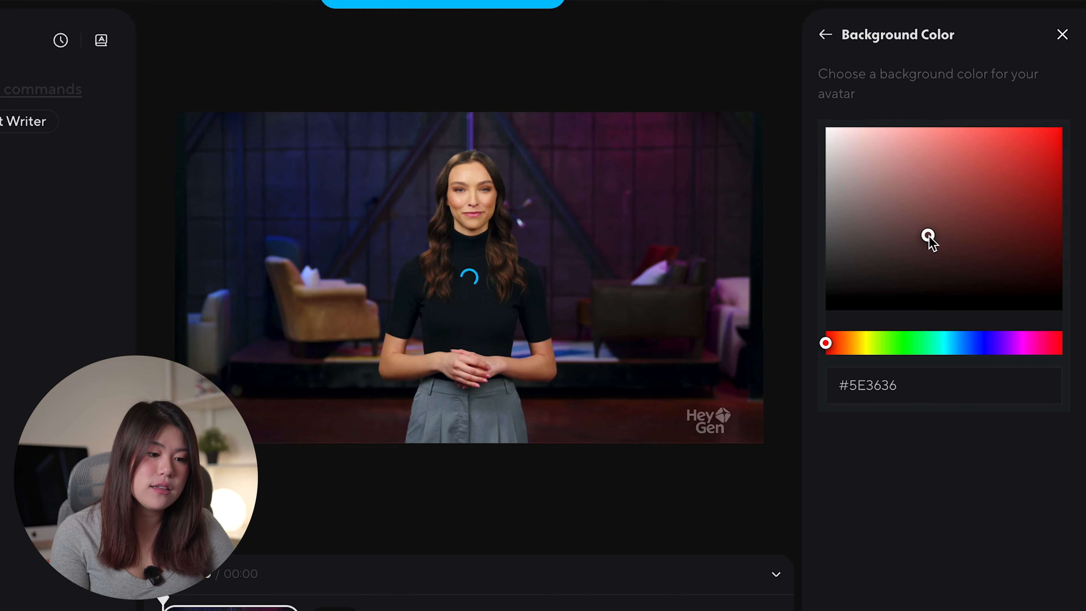
{"action": "left_click", "coordinate": [825, 34]}
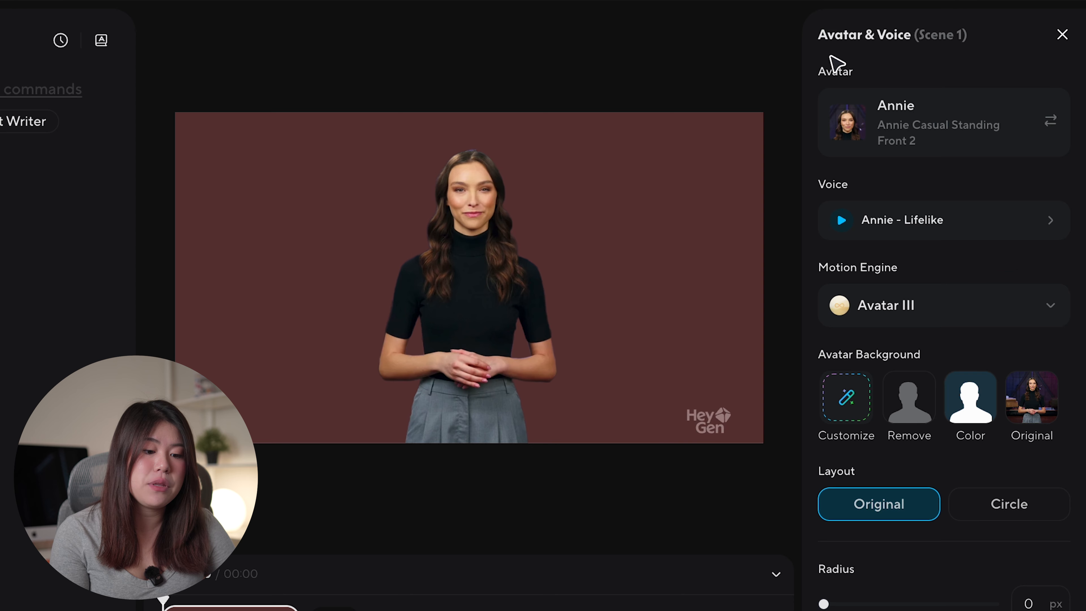
{"action": "scroll", "coordinate": [888, 303], "scroll_direction": "down", "scroll_amount": 2}
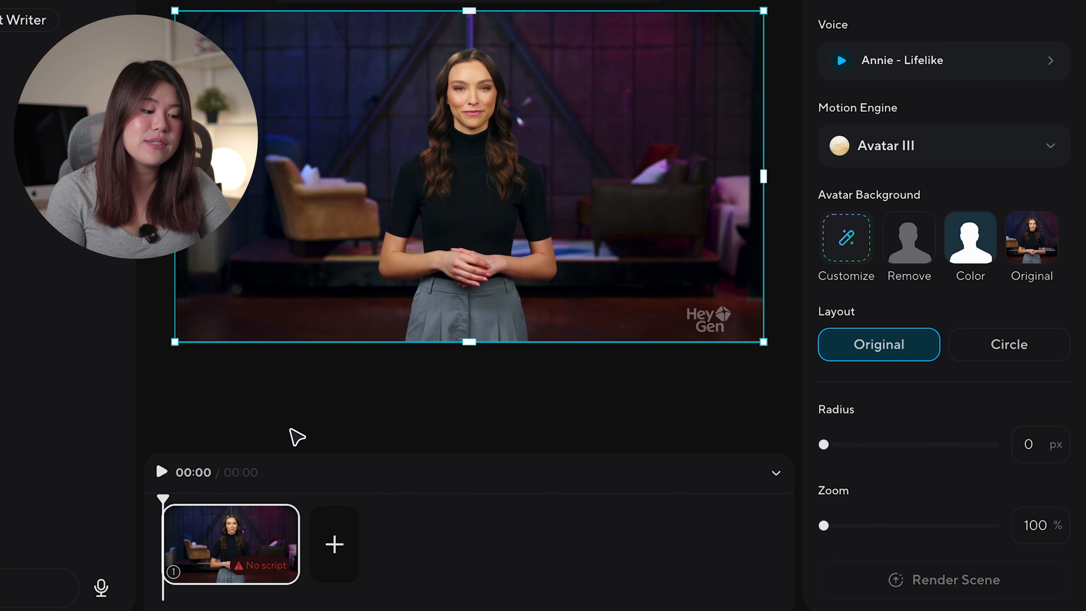
- Add two more scenes to the timeline after scene 1
{"action": "left_click", "coordinate": [334, 544]}
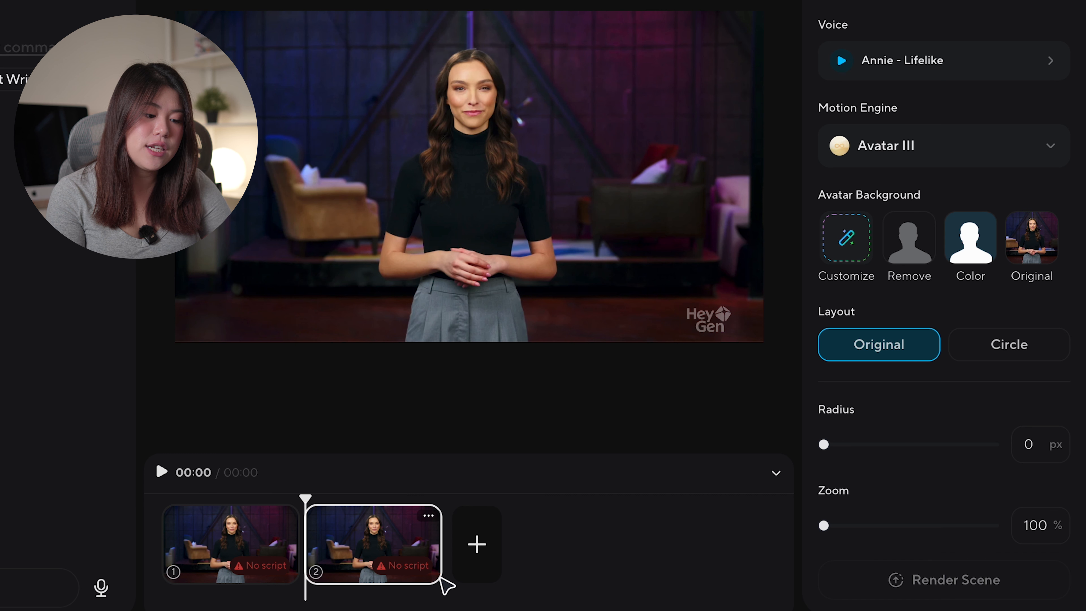
{"action": "left_click", "coordinate": [481, 556]}
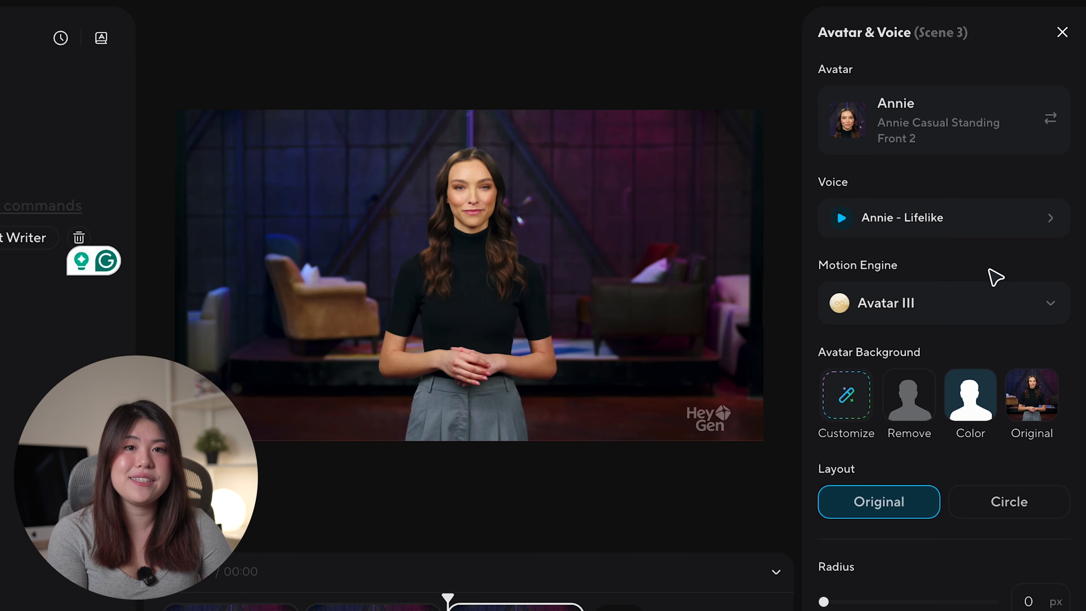
- Browse the alternative looks and public avatars that could replace scene 3's avatar
{"action": "left_click", "coordinate": [982, 122]}
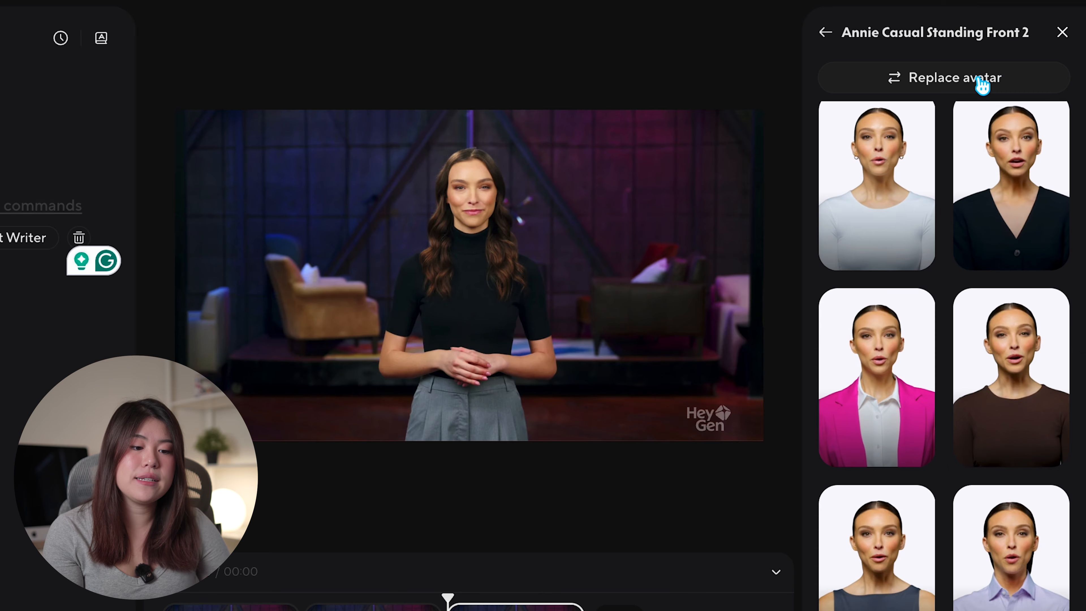
{"action": "left_click", "coordinate": [982, 86]}
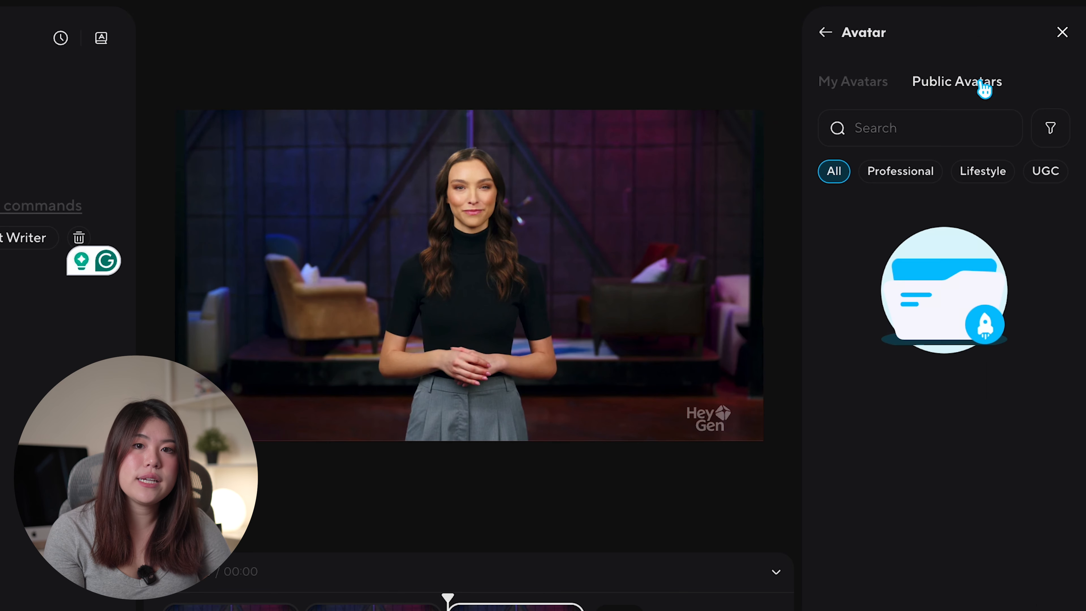
{"action": "scroll", "coordinate": [923, 206], "scroll_direction": "down", "scroll_amount": 8}
{"action": "scroll", "coordinate": [924, 204], "scroll_direction": "down", "scroll_amount": 2}
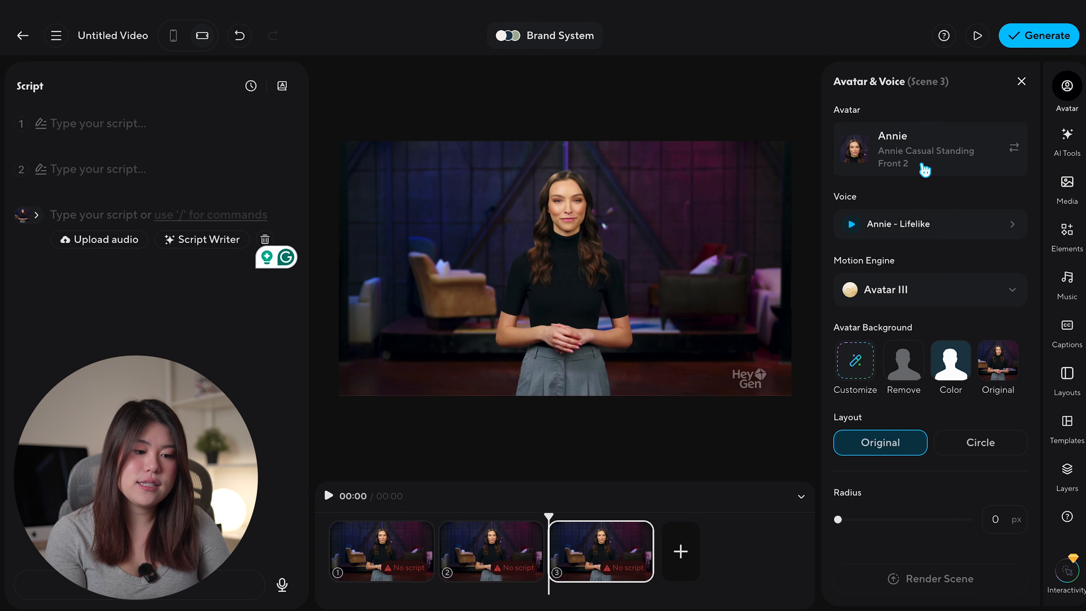
- Browse the voices available for scene 3's avatar, including My voices, and open its motion engine options
{"action": "scroll", "coordinate": [924, 170], "scroll_direction": "down", "scroll_amount": 1}
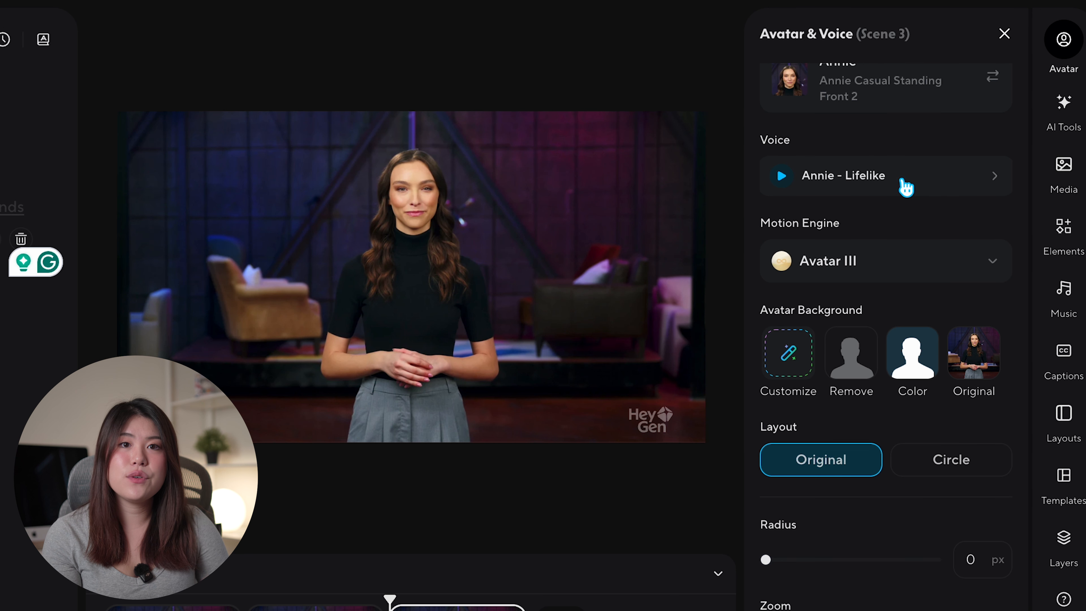
{"action": "left_click", "coordinate": [907, 189]}
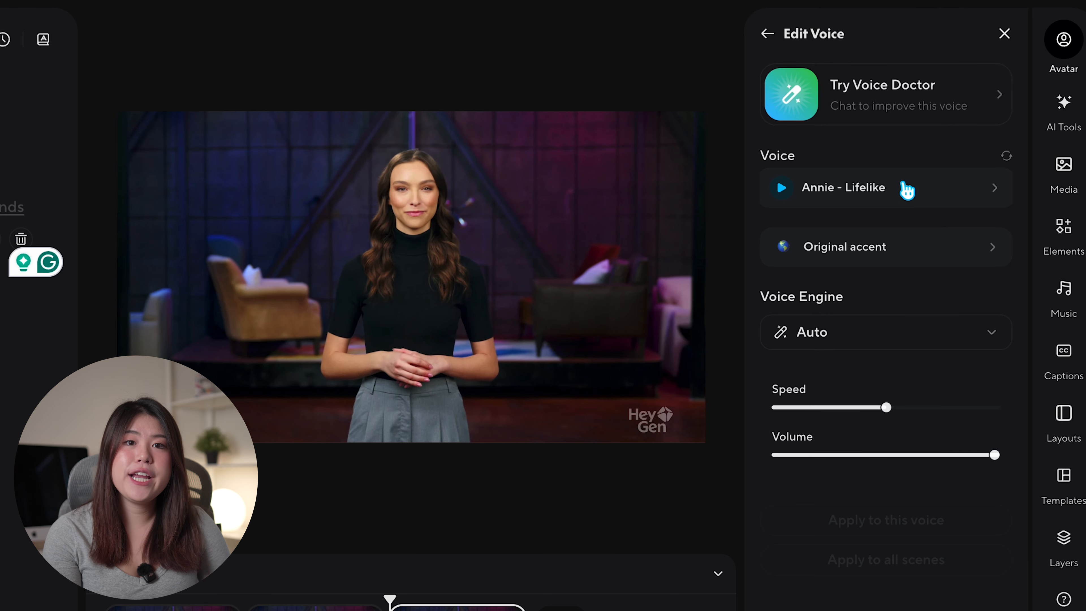
{"action": "left_click", "coordinate": [907, 188]}
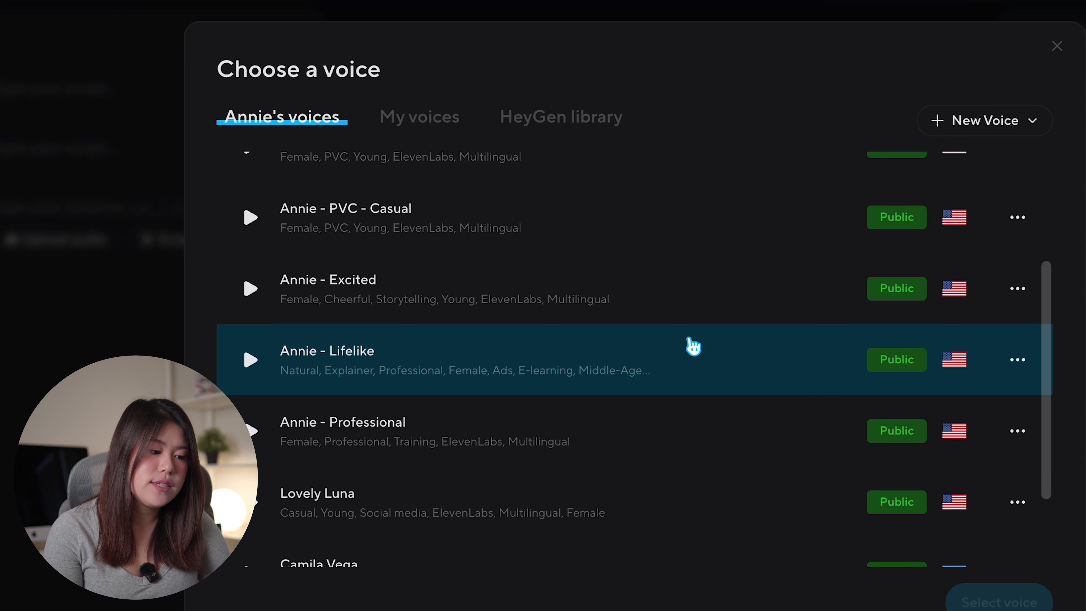
{"action": "scroll", "coordinate": [691, 345], "scroll_direction": "down", "scroll_amount": 2}
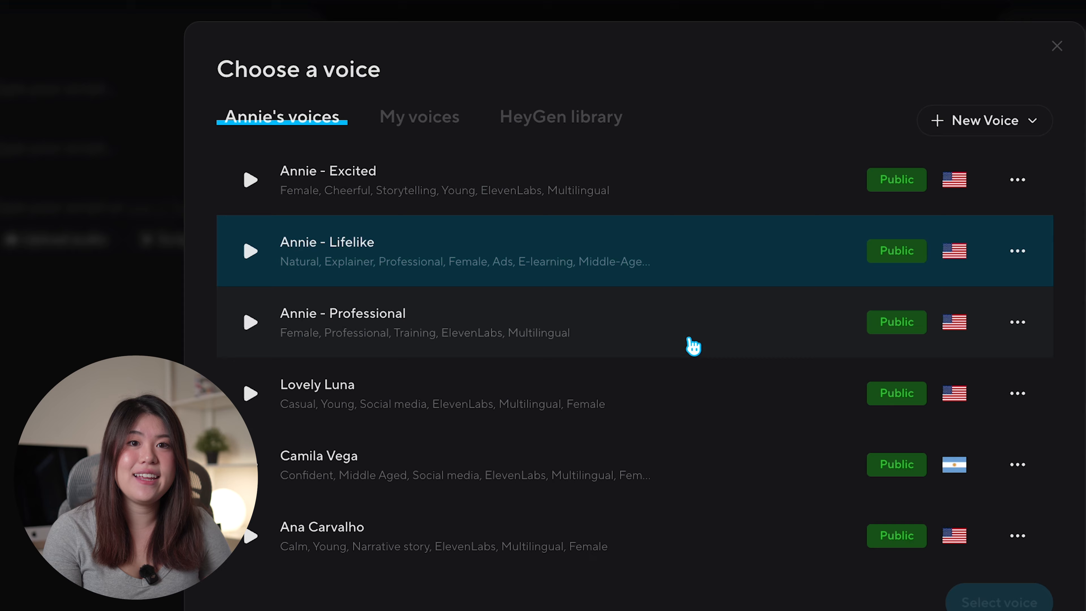
{"action": "scroll", "coordinate": [693, 346], "scroll_direction": "down", "scroll_amount": 1}
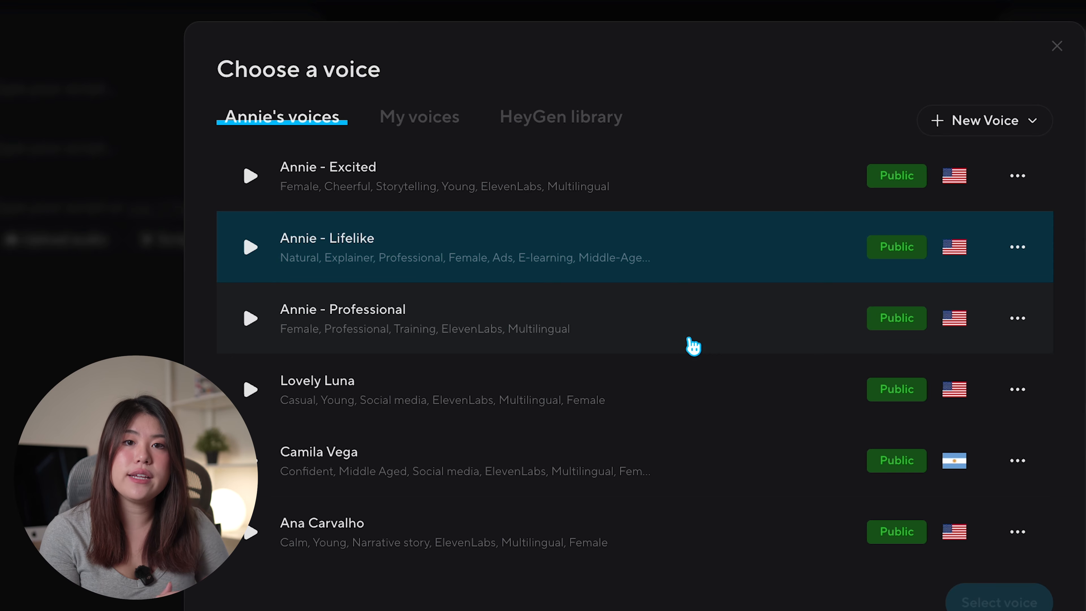
{"action": "scroll", "coordinate": [693, 346], "scroll_direction": "up", "scroll_amount": 5}
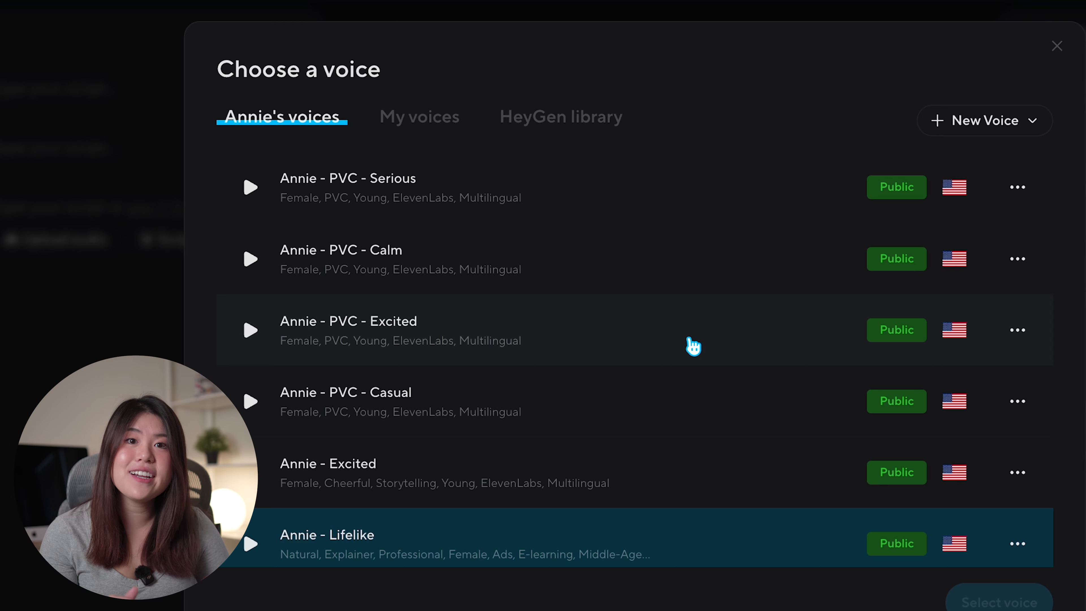
{"action": "left_click", "coordinate": [419, 117]}
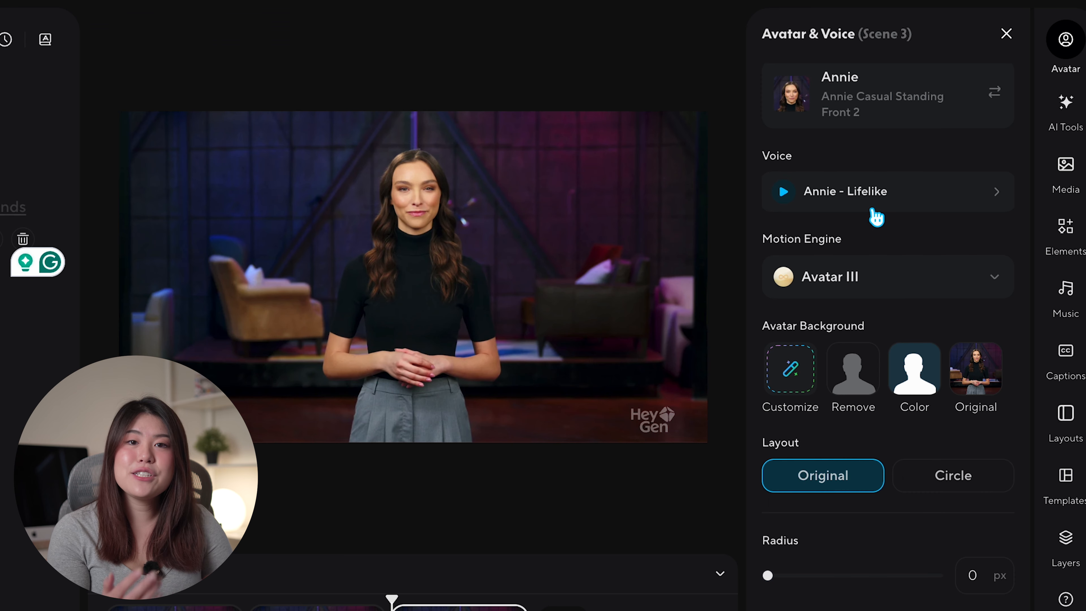
{"action": "left_click", "coordinate": [893, 281]}
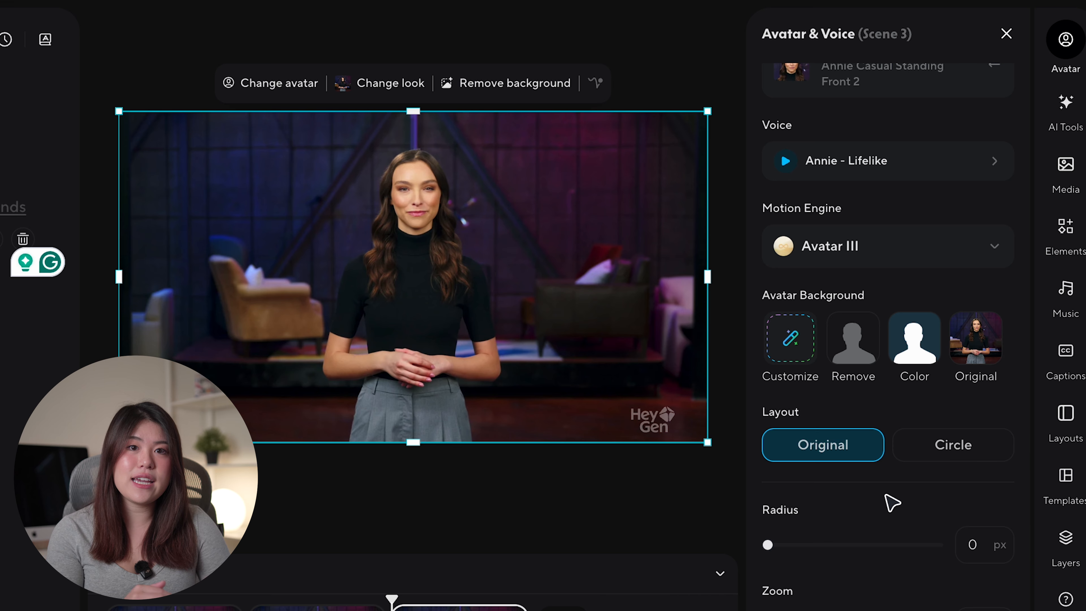
- Apply the Circle layout to scene 3's avatar, with its radius set to 211 px and zoom to 300%
{"action": "left_click", "coordinate": [957, 453]}
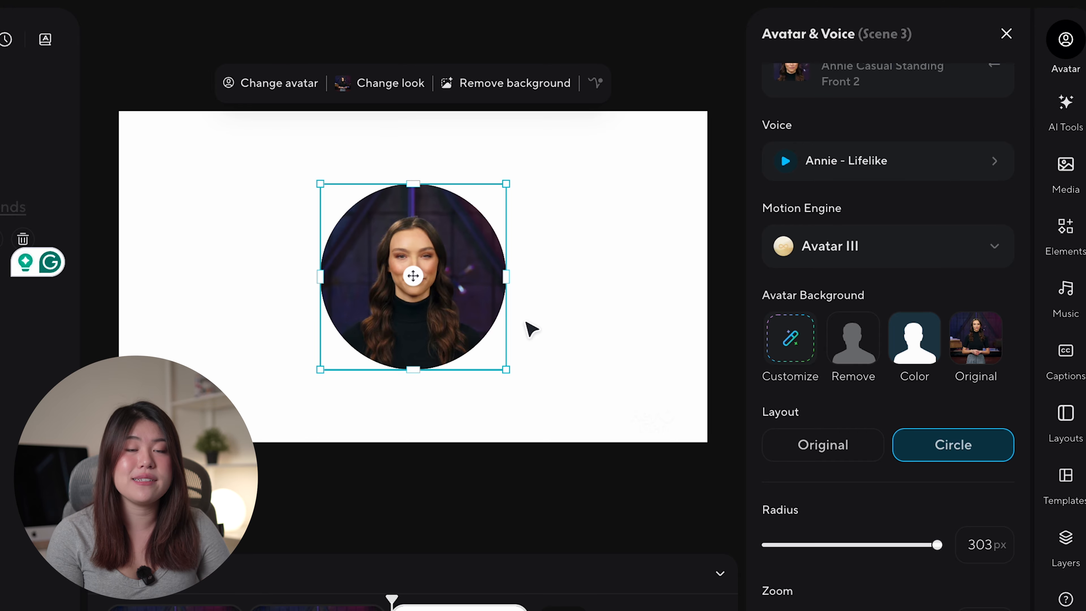
{"action": "left_click_drag", "start_coordinate": [937, 545], "coordinate": [887, 551]}
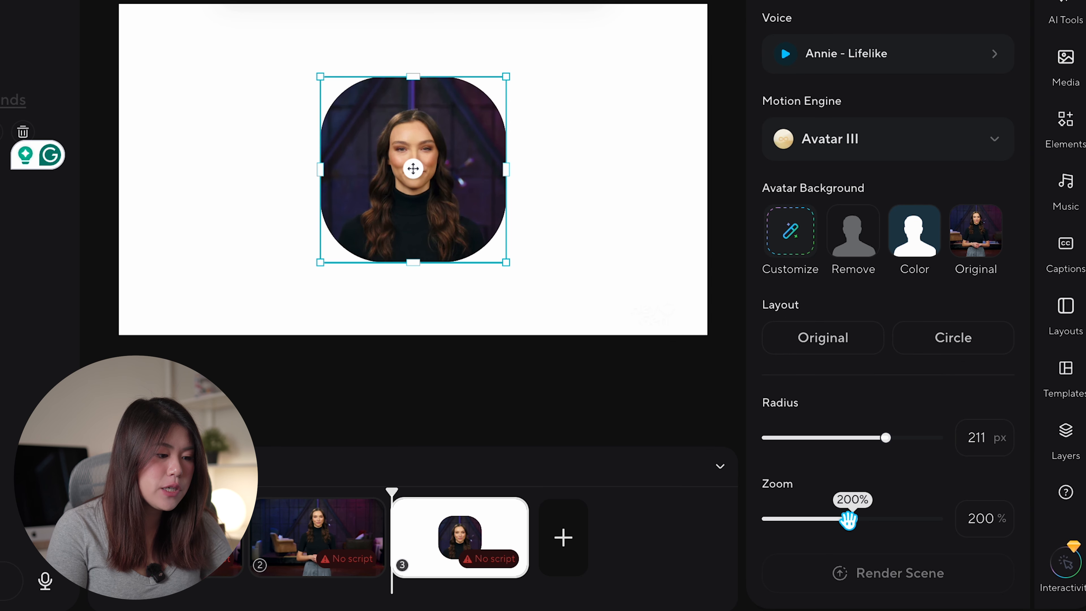
{"action": "mouse_move", "coordinate": [849, 519]}
{"action": "left_mouse_down"}
{"action": "mouse_move", "coordinate": [911, 522]}
{"action": "mouse_move", "coordinate": [859, 518]}
{"action": "left_mouse_up"}
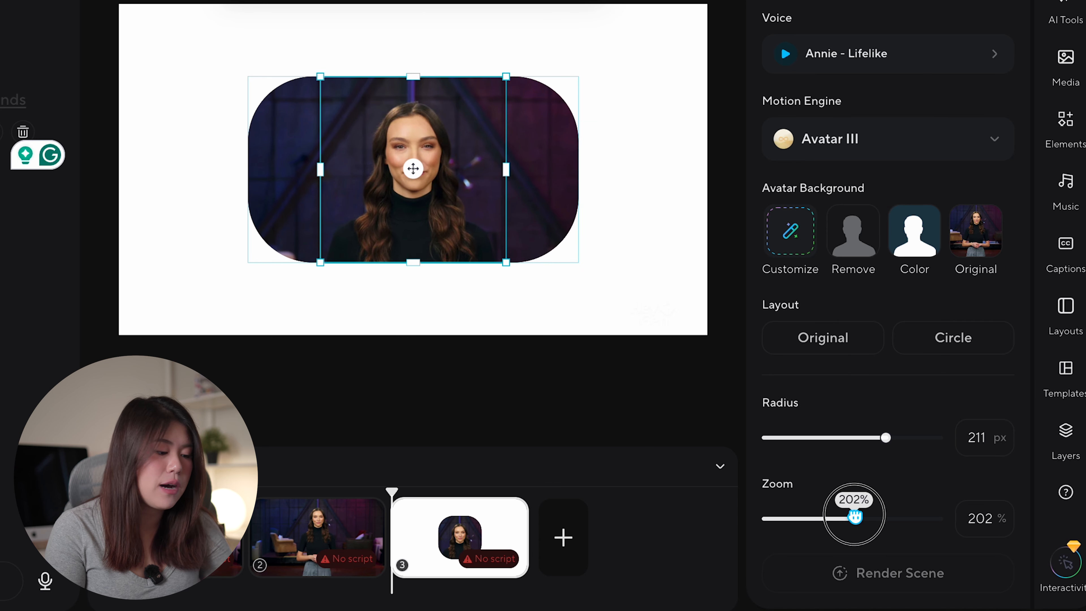
{"action": "left_click_drag", "start_coordinate": [855, 517], "coordinate": [937, 518]}
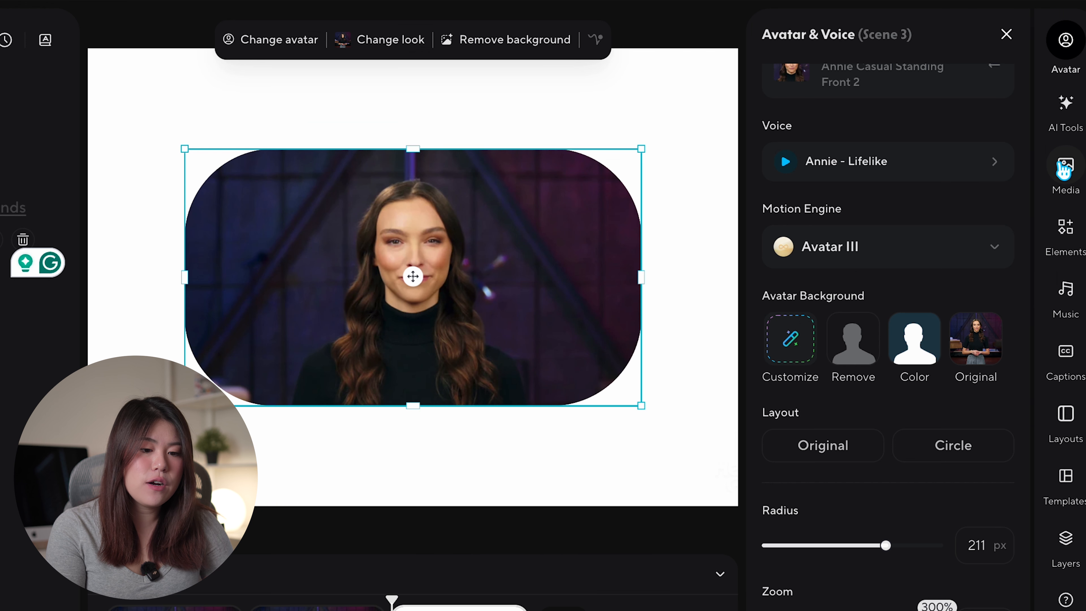
- Insert the mindbodygreen shop image from My Media and place it in the frame's lower-right area at about X 1422, Y 963
{"action": "left_click", "coordinate": [1065, 115]}
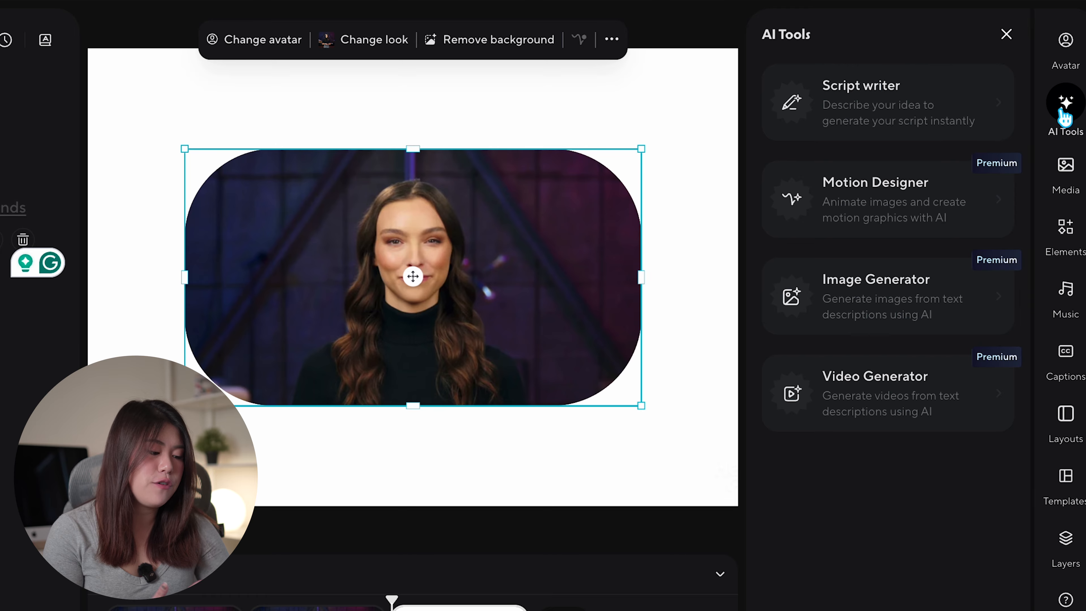
{"action": "left_click", "coordinate": [1078, 171]}
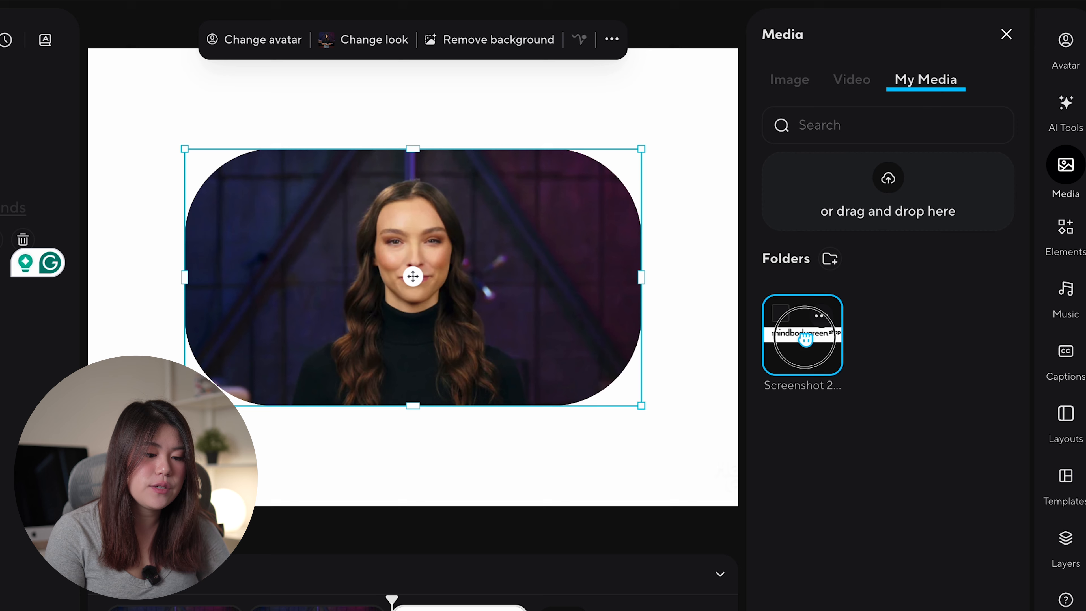
{"action": "left_click", "coordinate": [810, 346]}
{"action": "left_click_drag", "start_coordinate": [409, 287], "coordinate": [499, 368]}
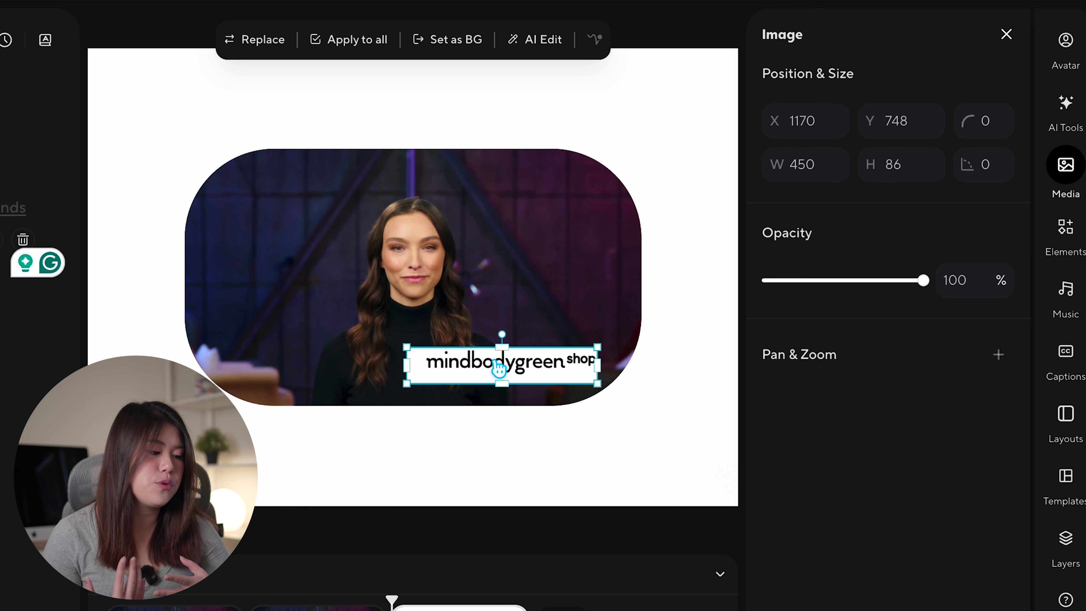
{"action": "left_click_drag", "start_coordinate": [499, 368], "coordinate": [583, 376]}
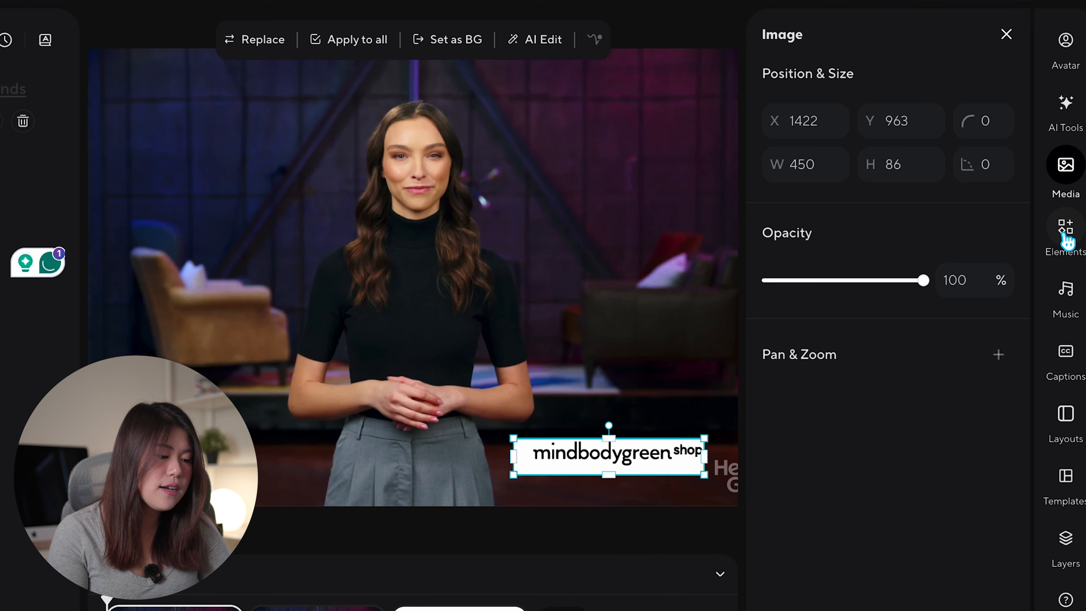
- Examine the text, motion elements, logo and shape options available among the elements
{"action": "left_click", "coordinate": [1067, 231]}
{"action": "scroll", "coordinate": [958, 248], "scroll_direction": "down", "scroll_amount": 2}
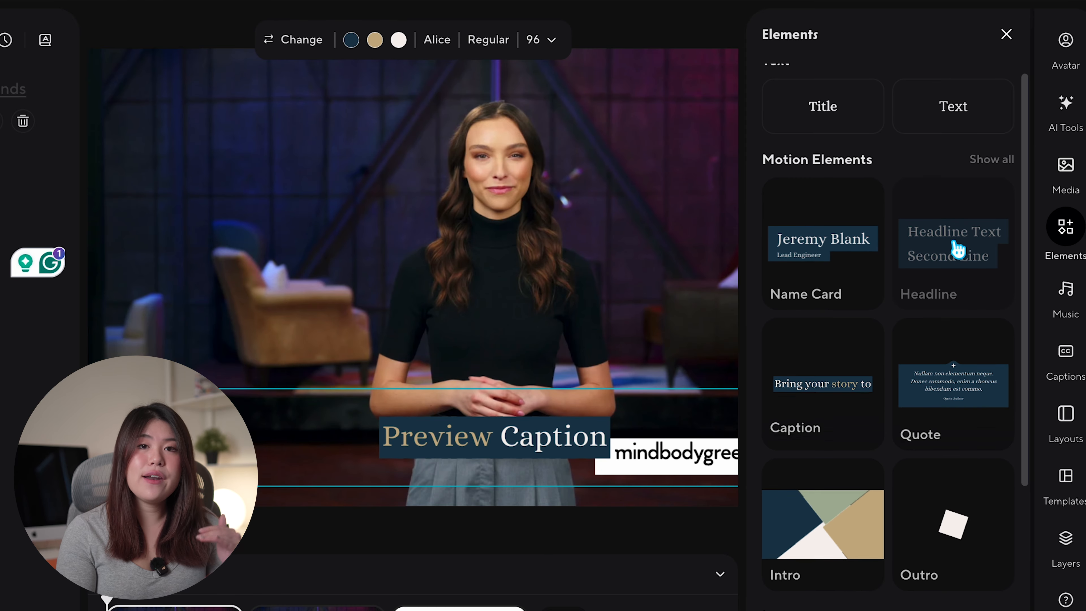
{"action": "scroll", "coordinate": [958, 248], "scroll_direction": "down", "scroll_amount": 5}
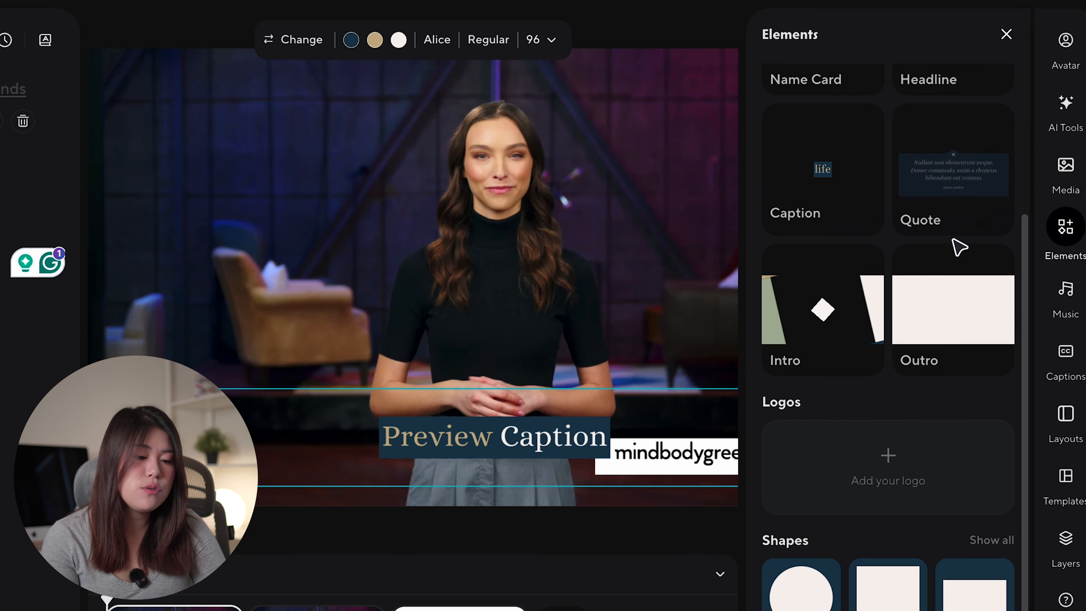
{"action": "scroll", "coordinate": [957, 249], "scroll_direction": "down", "scroll_amount": 1}
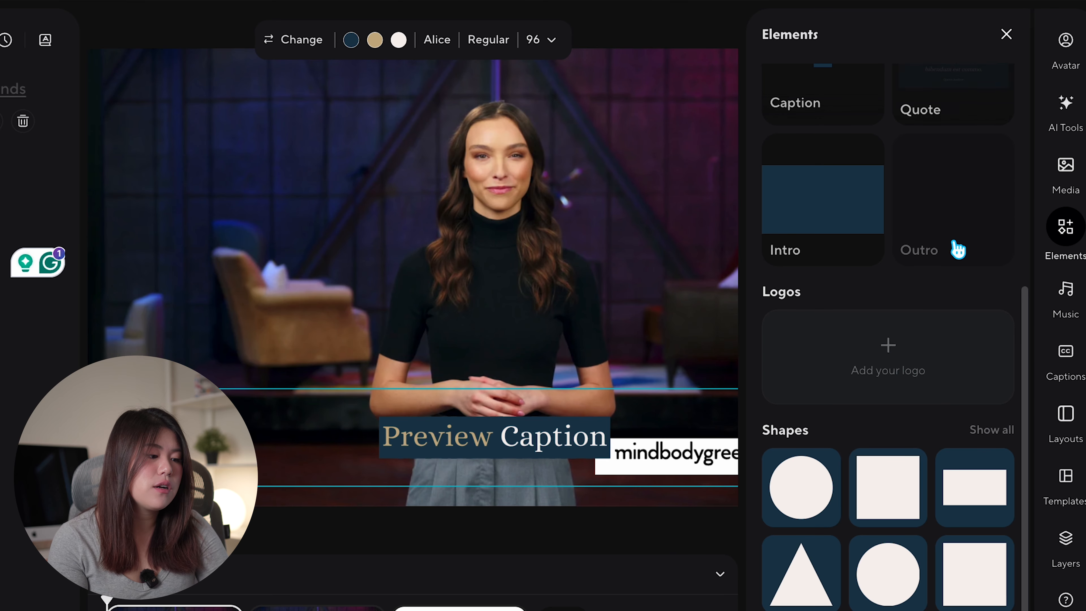
{"action": "scroll", "coordinate": [958, 249], "scroll_direction": "up", "scroll_amount": 7}
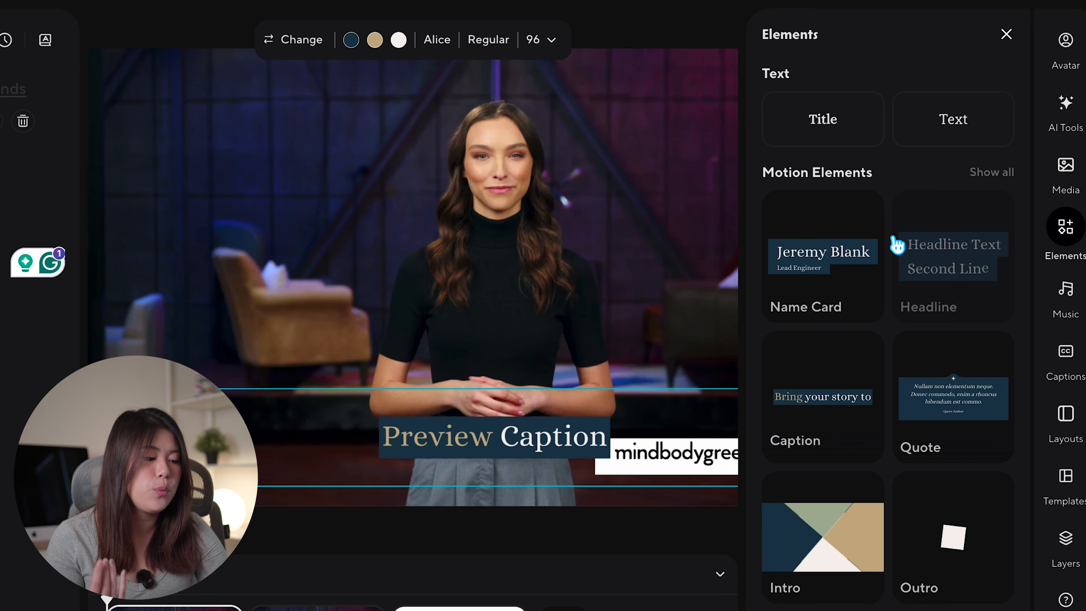
- Review the shape elements, including the arrow, and examine the available caption styles
{"action": "scroll", "coordinate": [795, 390], "scroll_direction": "down", "scroll_amount": 8}
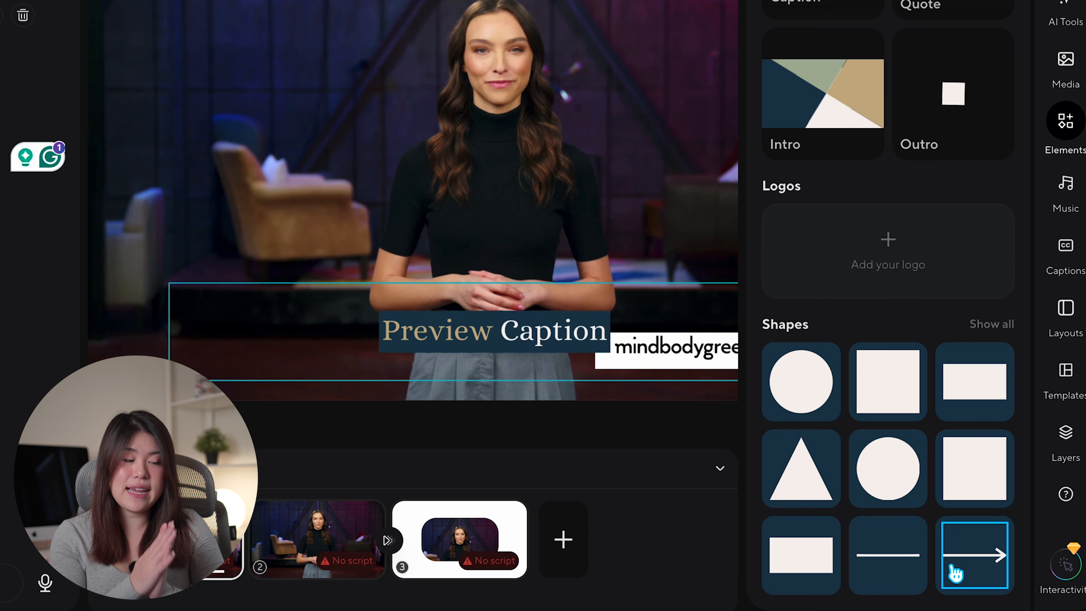
{"action": "left_click_drag", "start_coordinate": [956, 573], "coordinate": [286, 263]}
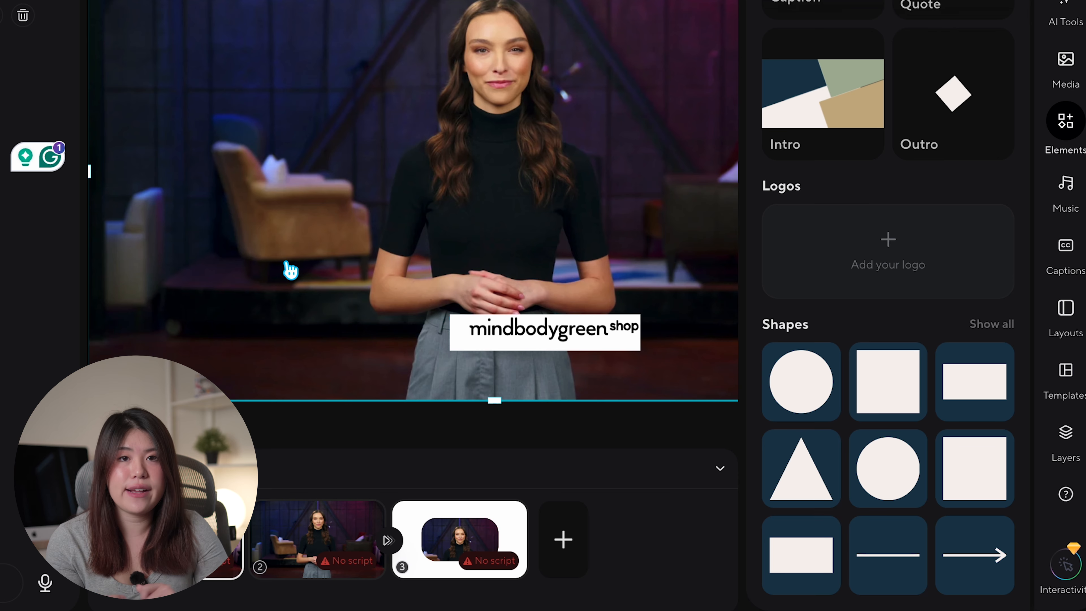
{"action": "left_click", "coordinate": [1066, 253]}
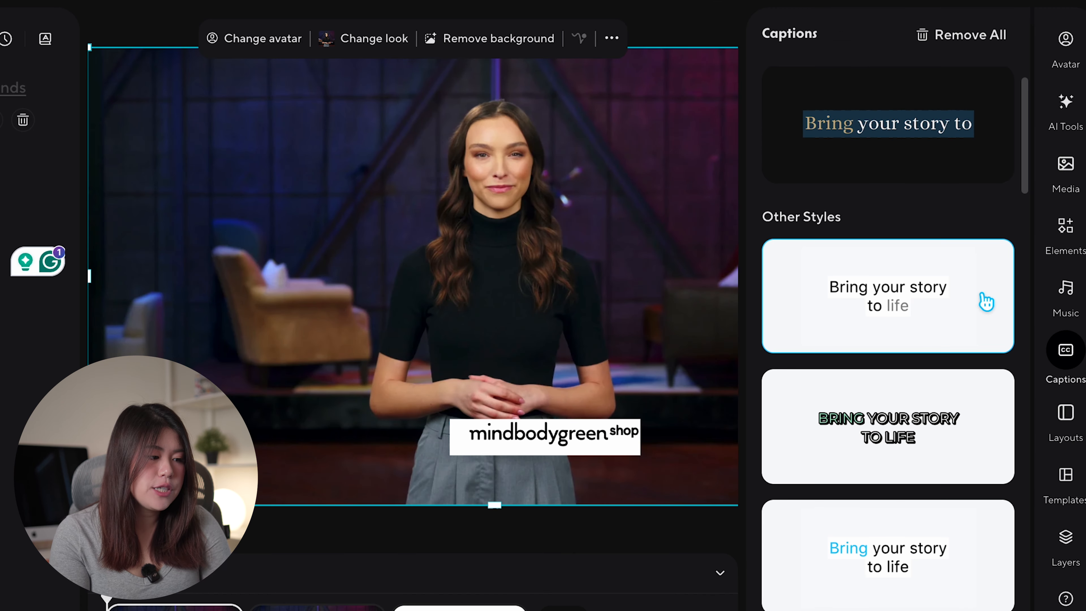
{"action": "scroll", "coordinate": [987, 303], "scroll_direction": "down", "scroll_amount": 6}
{"action": "scroll", "coordinate": [987, 302], "scroll_direction": "up", "scroll_amount": 8}
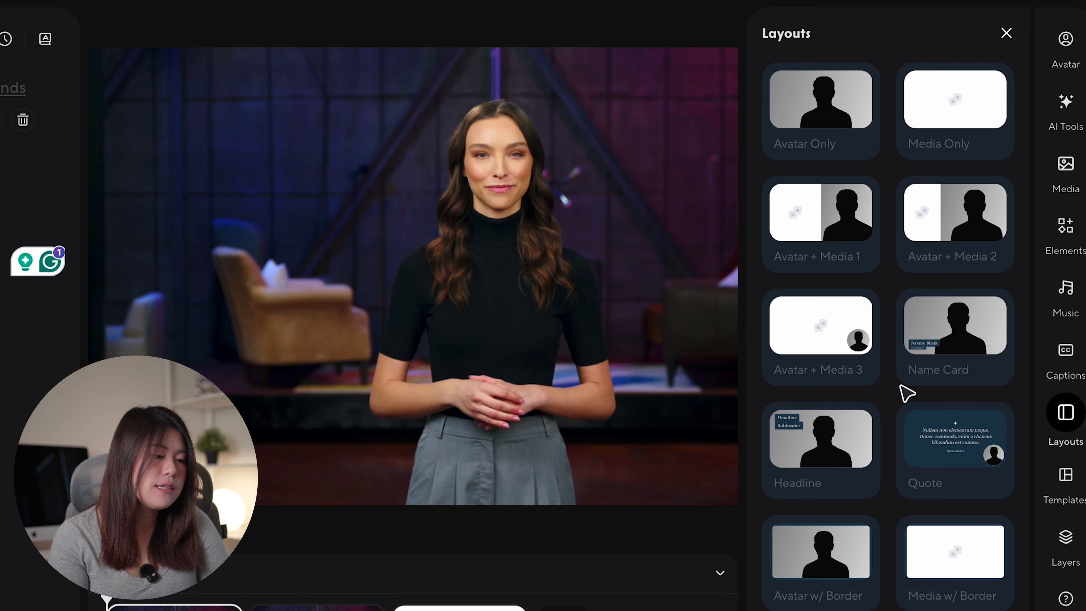
- Browse the scene layouts, including the Avatar + Media, Headline, Quote and bordered variants
{"action": "mouse_move", "coordinate": [941, 426]}
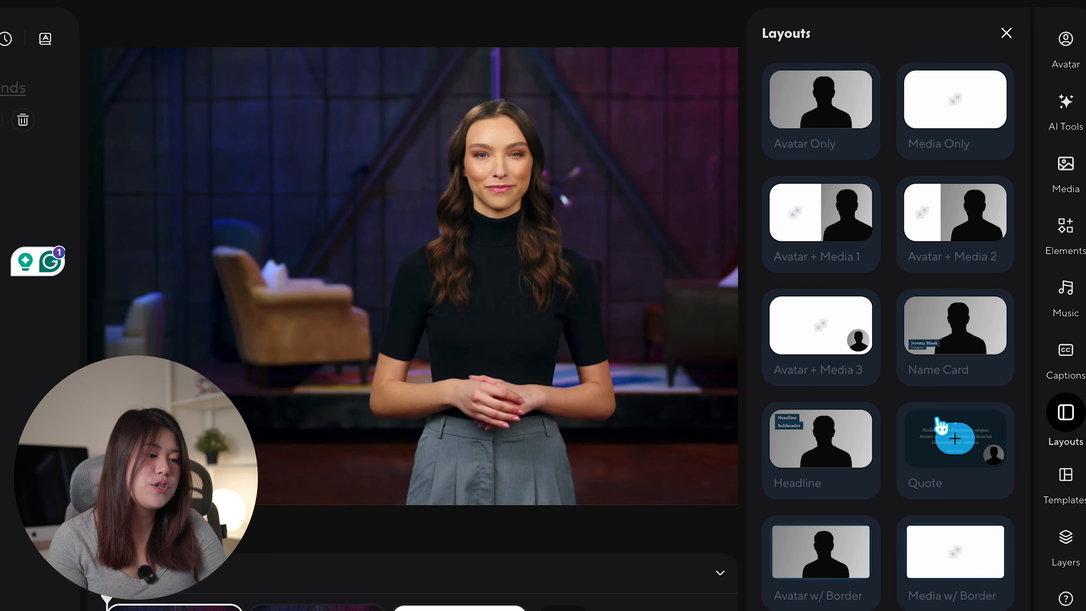
{"action": "scroll", "coordinate": [939, 425], "scroll_direction": "down", "scroll_amount": 2}
{"action": "mouse_move", "coordinate": [871, 327]}
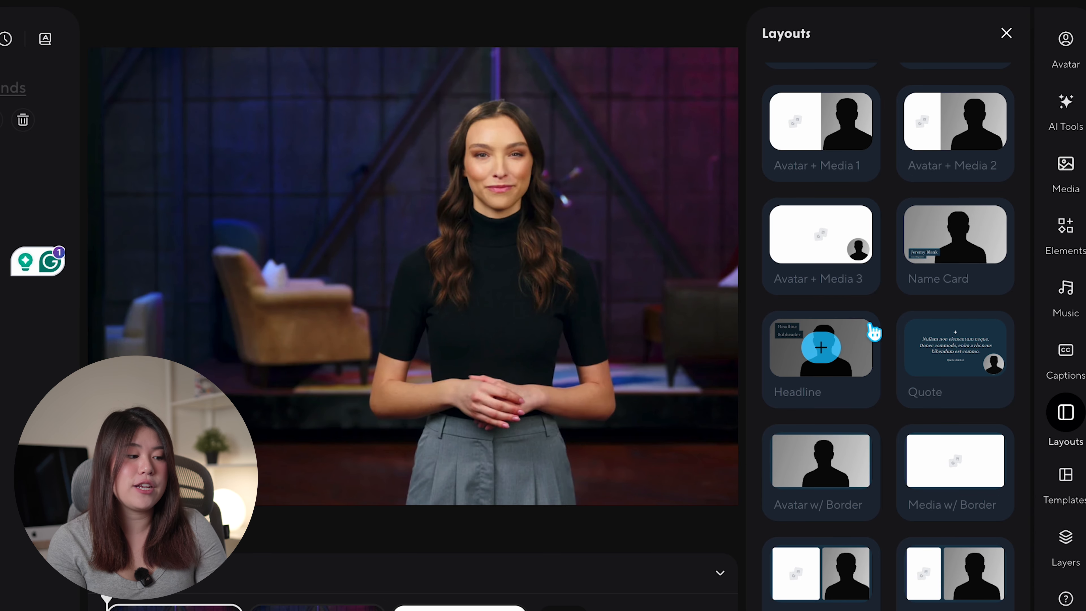
- Browse the template library, from Breaking News I through the e-learning, public relations and ad designs, and return to its beginning
{"action": "left_click", "coordinate": [1066, 475]}
{"action": "scroll", "coordinate": [967, 275], "scroll_direction": "down", "scroll_amount": 2}
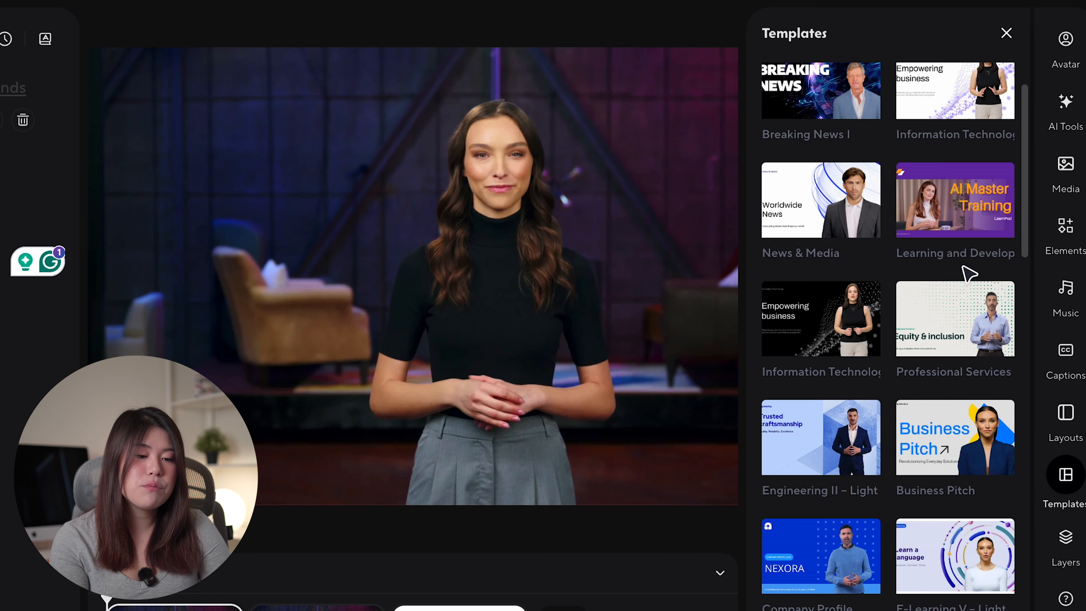
{"action": "scroll", "coordinate": [970, 273], "scroll_direction": "down", "scroll_amount": 4}
{"action": "scroll", "coordinate": [967, 275], "scroll_direction": "down", "scroll_amount": 8}
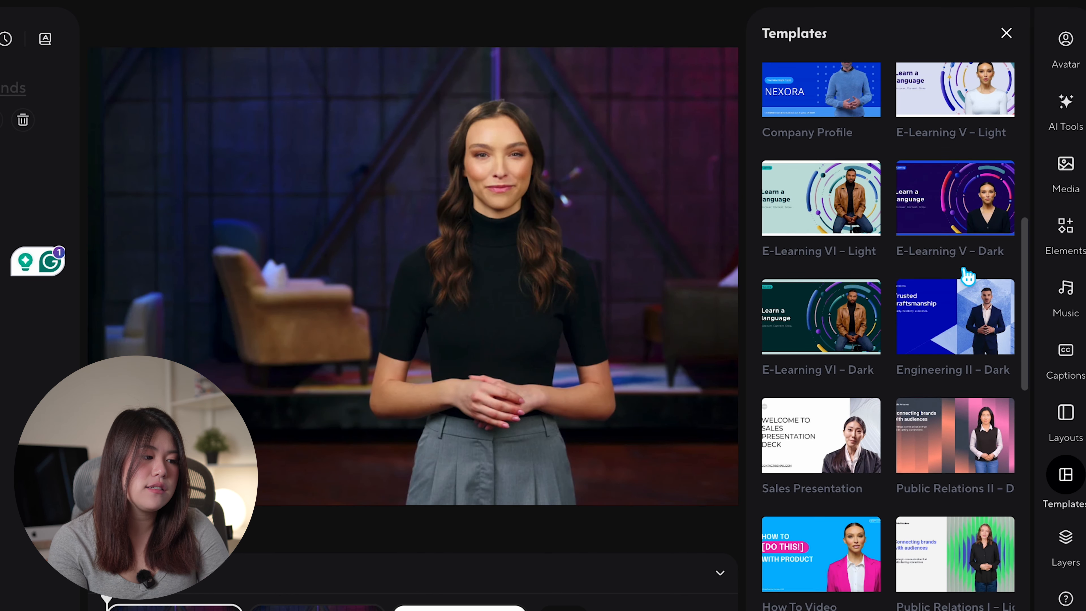
{"action": "scroll", "coordinate": [968, 274], "scroll_direction": "down", "scroll_amount": 1}
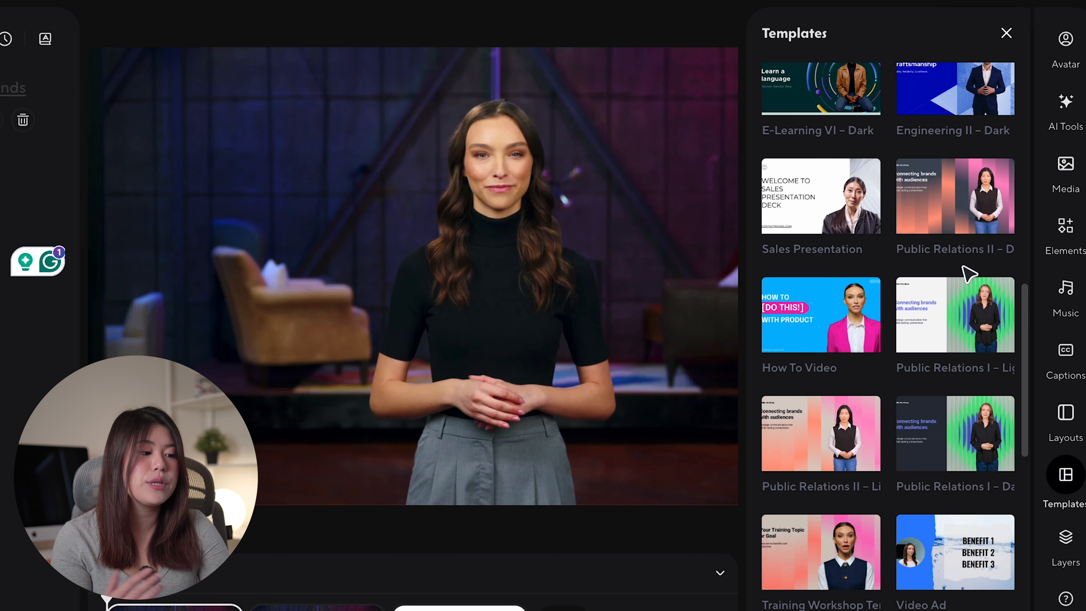
{"action": "scroll", "coordinate": [964, 267], "scroll_direction": "down", "scroll_amount": 1}
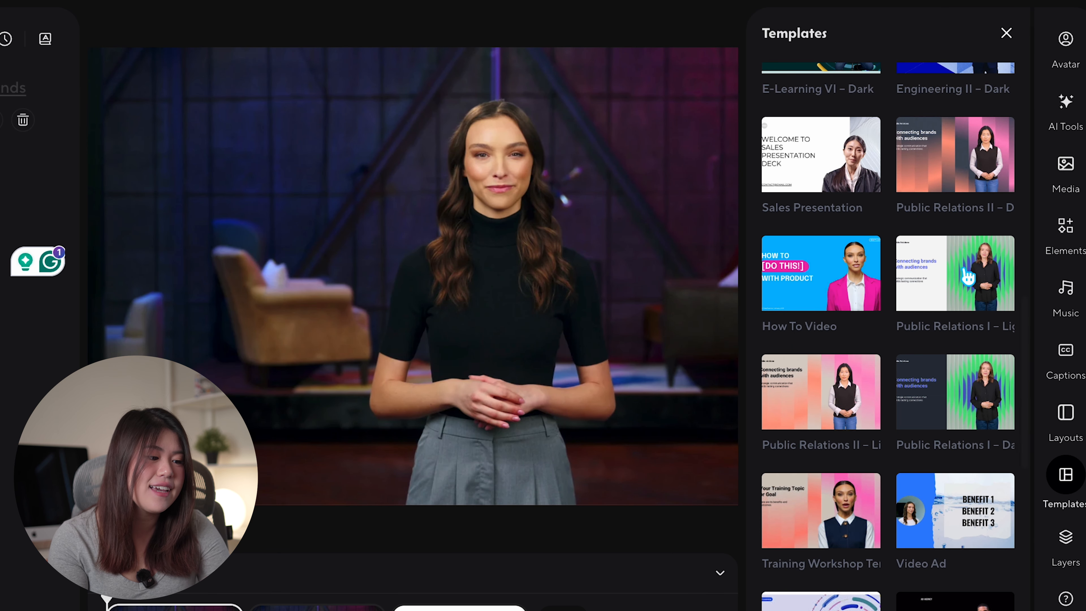
{"action": "scroll", "coordinate": [967, 278], "scroll_direction": "down", "scroll_amount": 1}
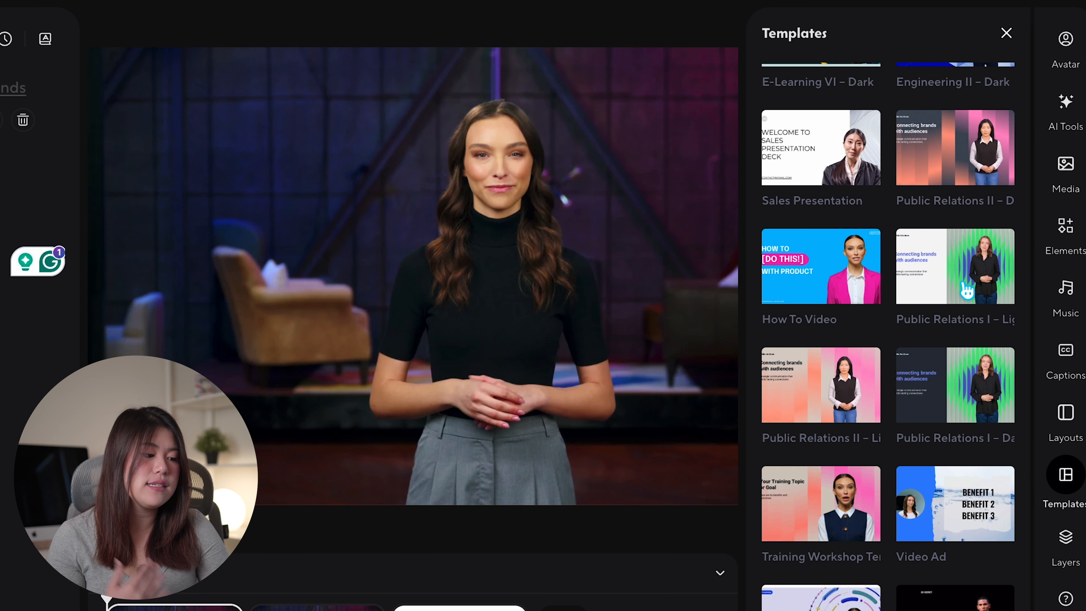
{"action": "scroll", "coordinate": [967, 291], "scroll_direction": "down", "scroll_amount": 10}
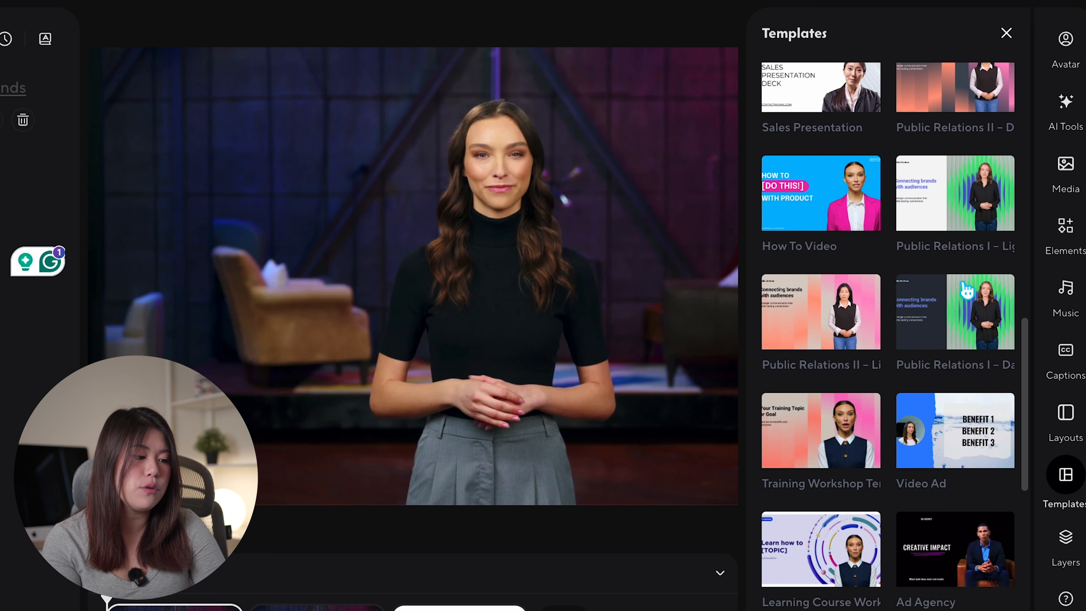
{"action": "scroll", "coordinate": [966, 291], "scroll_direction": "up", "scroll_amount": 4}
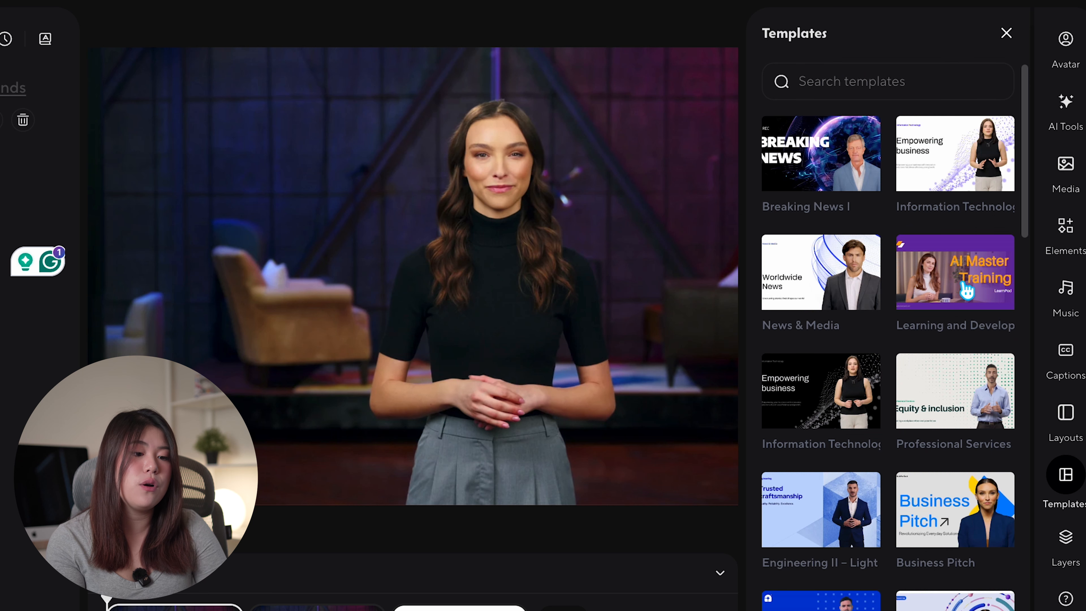